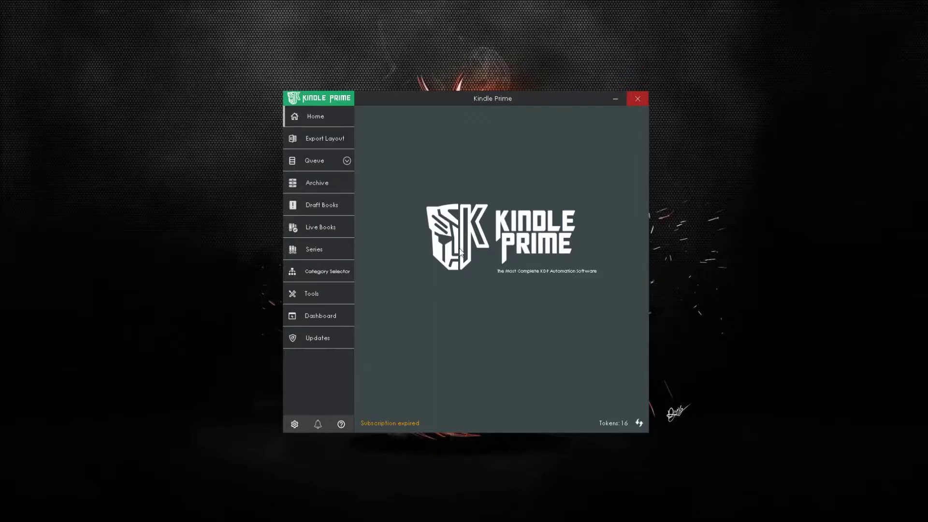
Step: Launch the standalone POD To KDP converter past the premium warning and show its cover settings
click(311, 295)
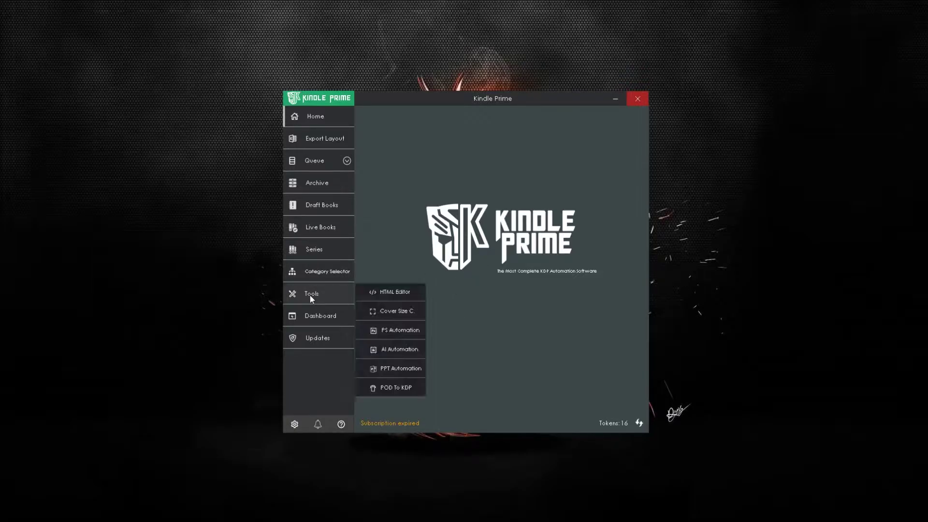
mouse_move(396, 387)
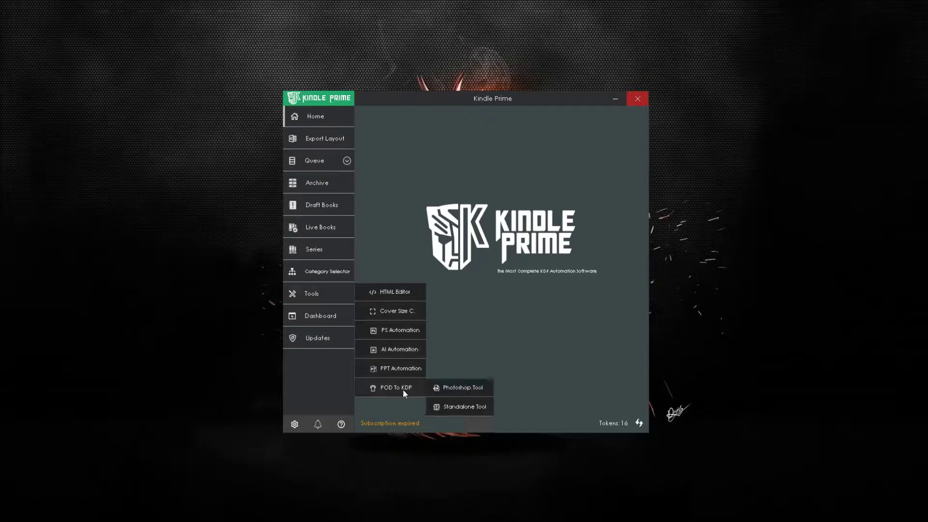
click(458, 406)
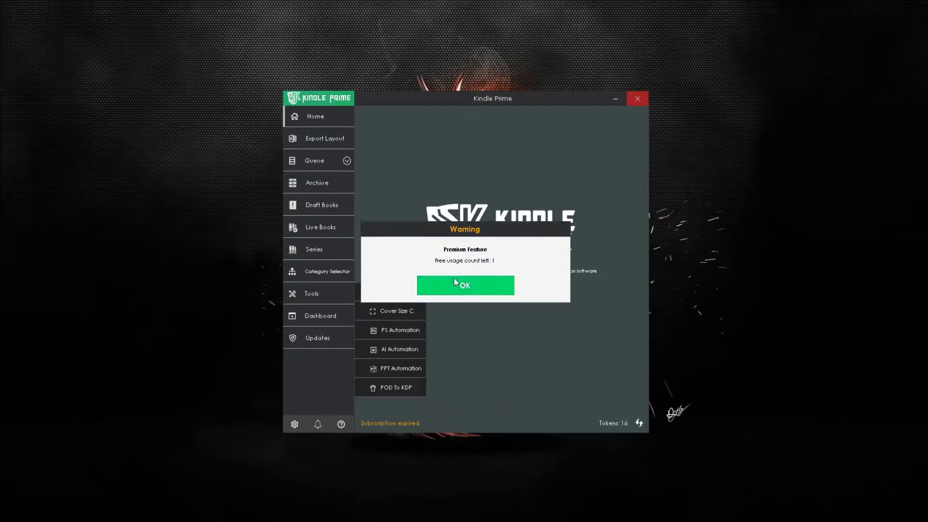
click(455, 282)
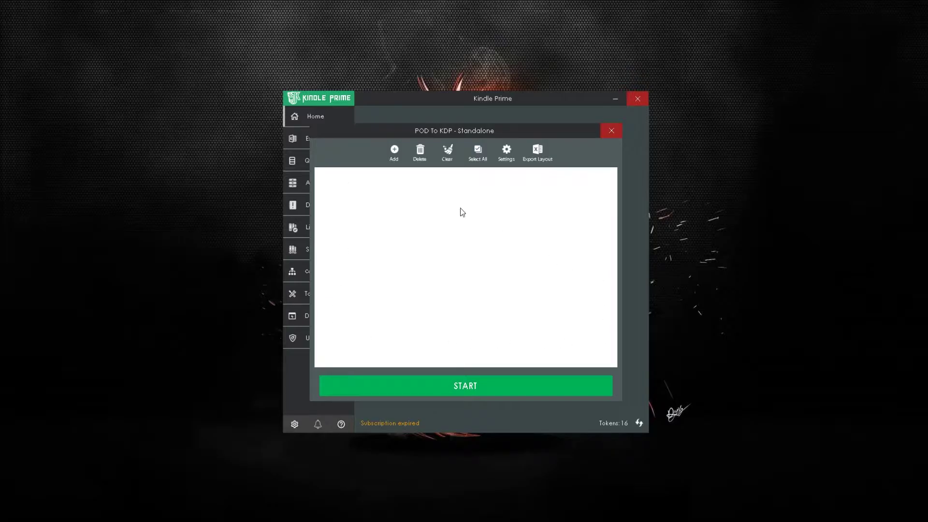
click(398, 154)
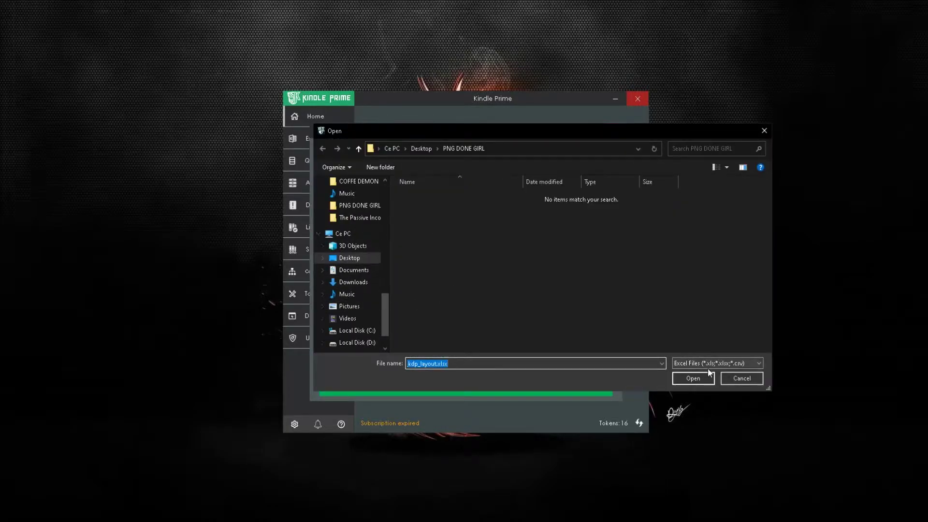
click(763, 131)
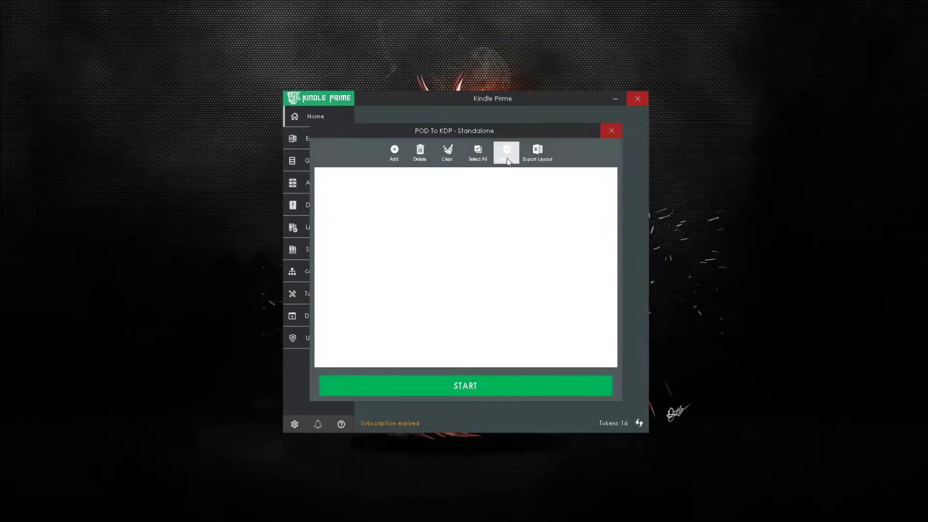
click(510, 151)
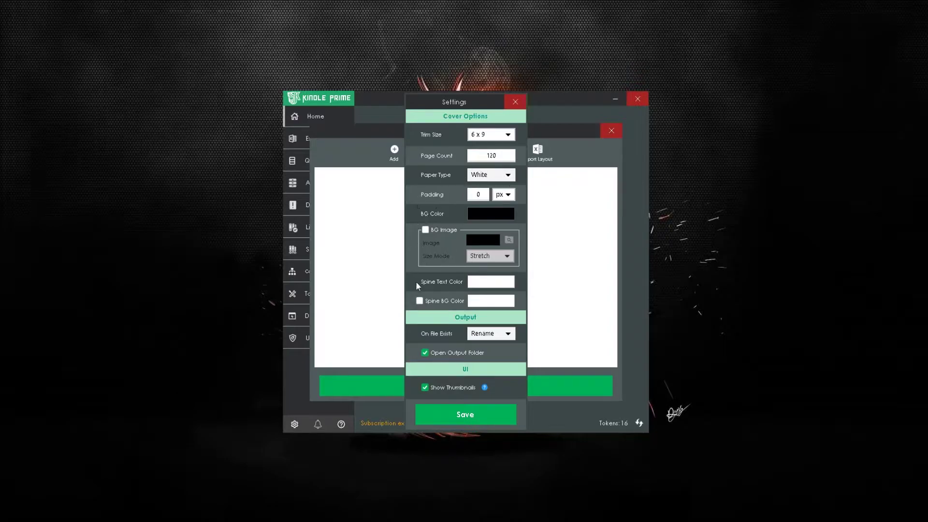
Step: Save the cover settings and select Interior_6x9_120_noBleed in D:\PSD CHRISTMAS\INTERIOR
click(479, 415)
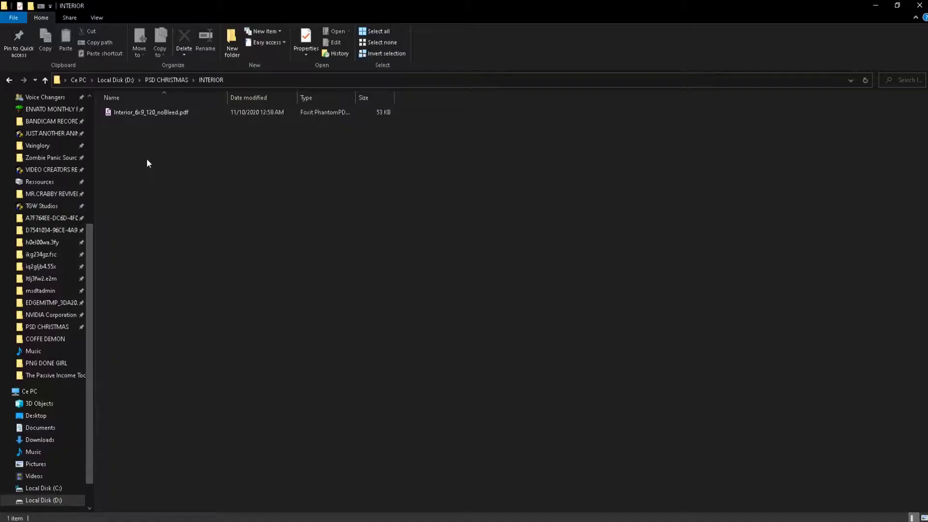
click(174, 116)
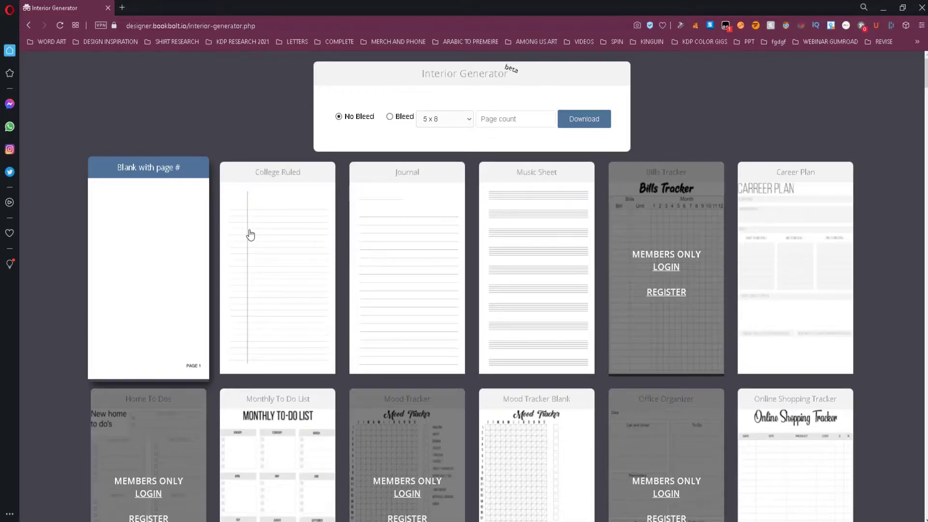
scroll(250, 234, down, 3)
scroll(250, 233, down, 2)
scroll(250, 233, down, 4)
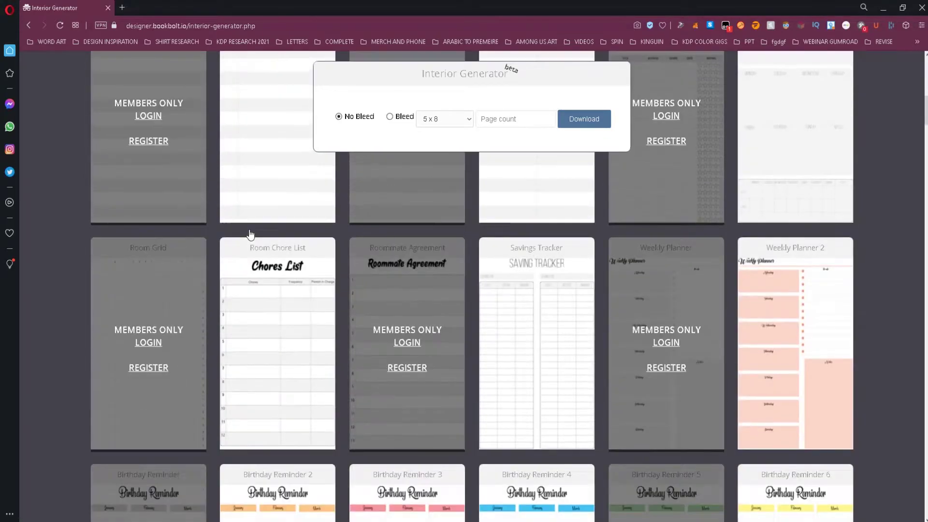
scroll(250, 233, down, 2)
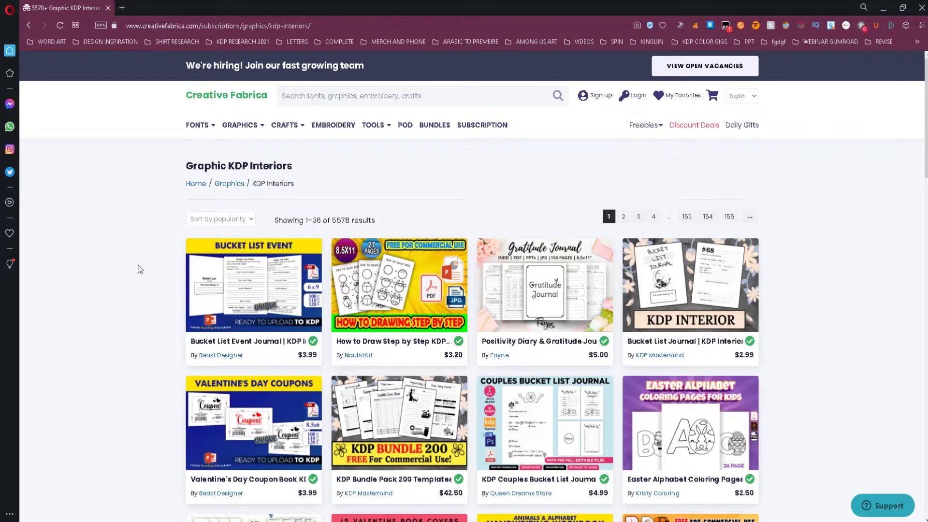
scroll(139, 269, down, 1)
scroll(139, 269, down, 2)
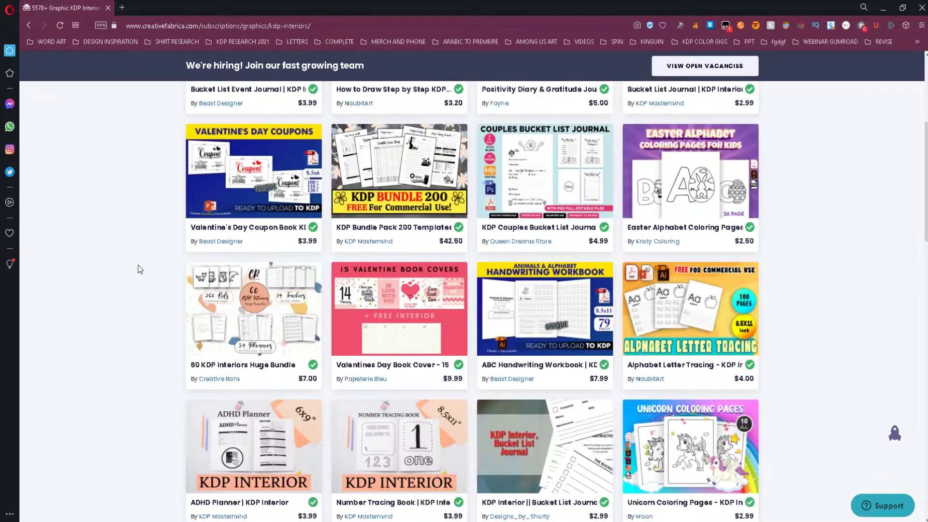
scroll(139, 269, down, 1)
scroll(139, 268, down, 1)
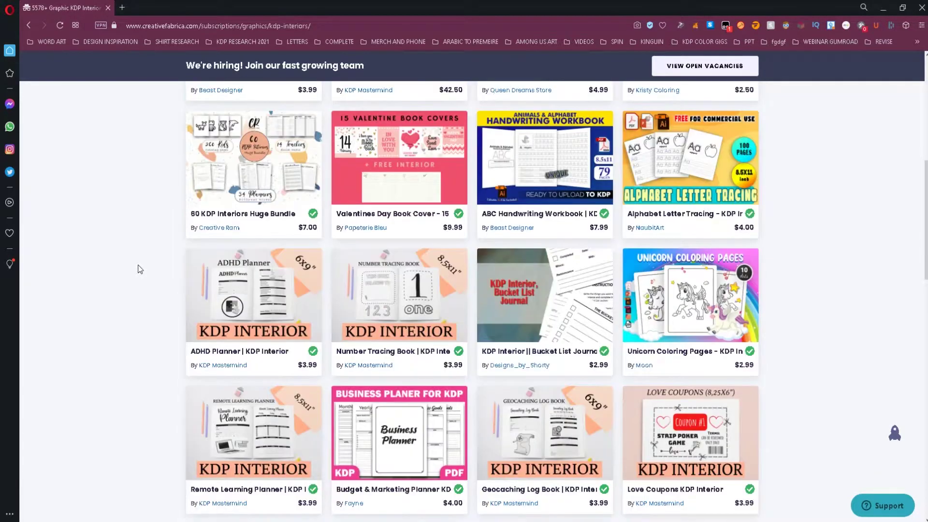
scroll(139, 269, down, 1)
scroll(139, 269, down, 2)
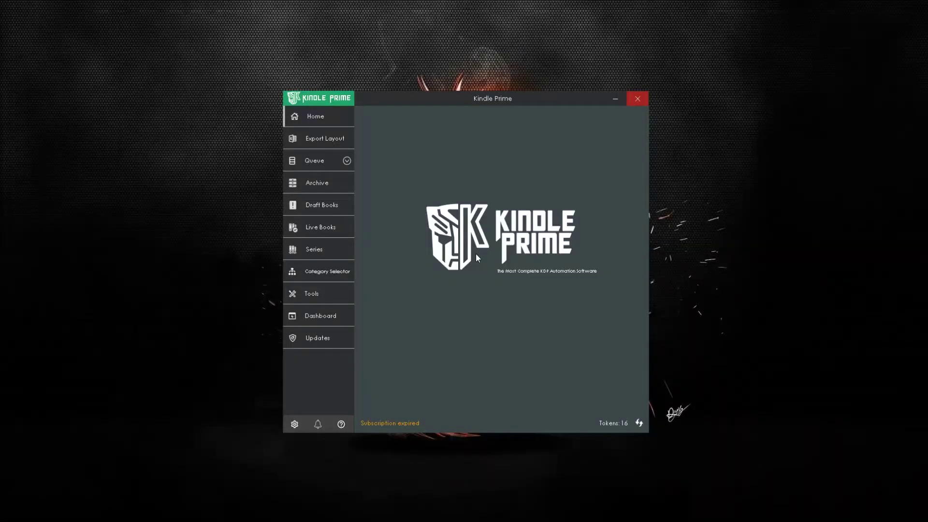
Step: Export the upload layout with default fields and order, then select the Interior and Cover File Path headers
click(317, 142)
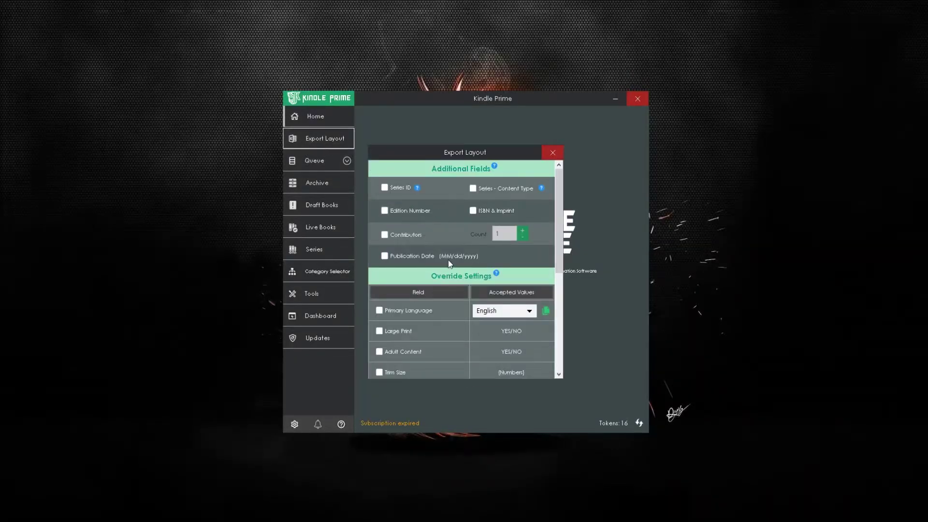
scroll(445, 261, down, 5)
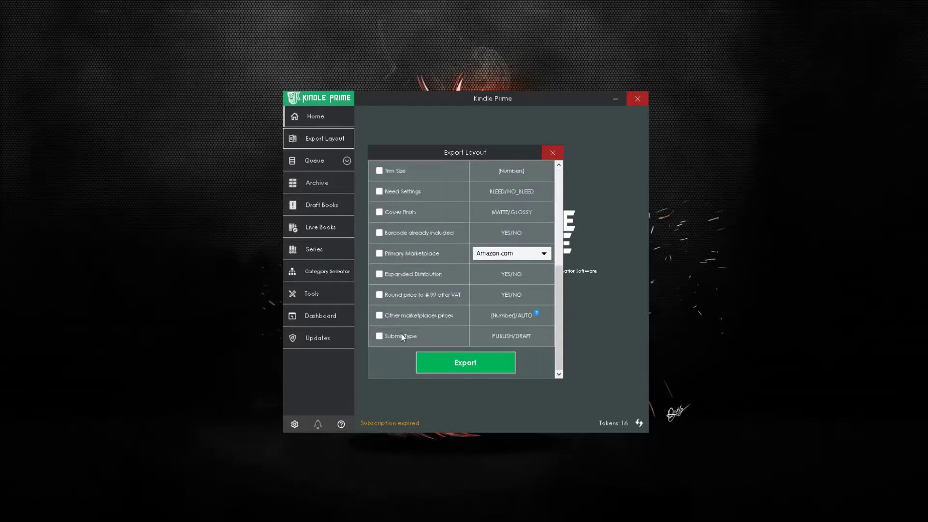
click(472, 364)
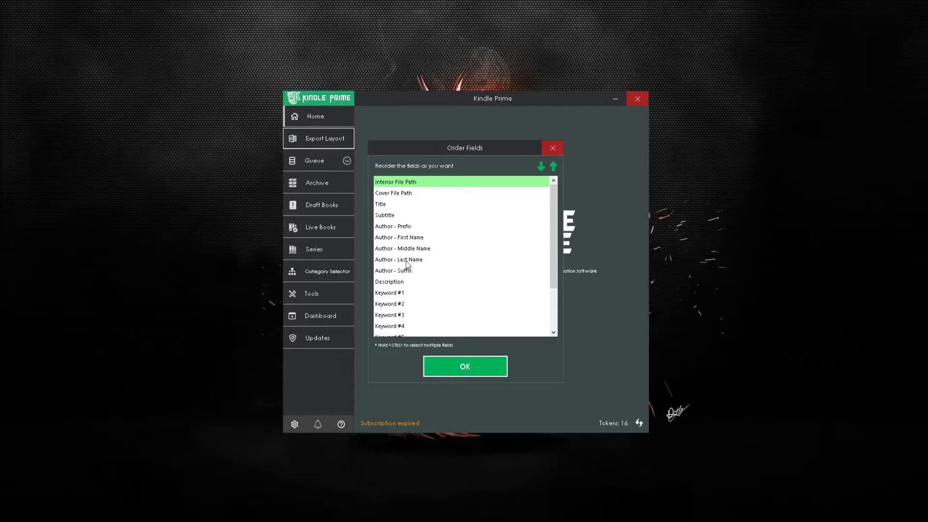
scroll(408, 267, down, 2)
click(448, 368)
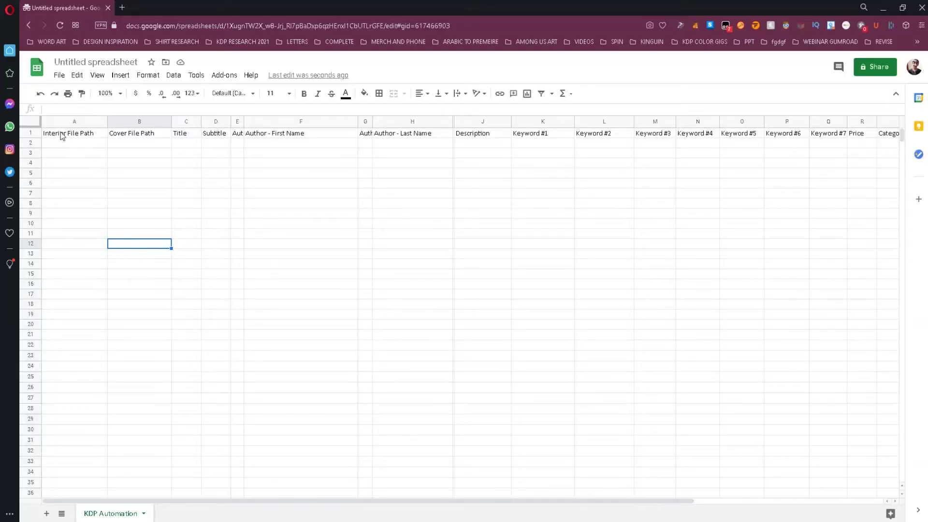
drag(61, 134, 111, 137)
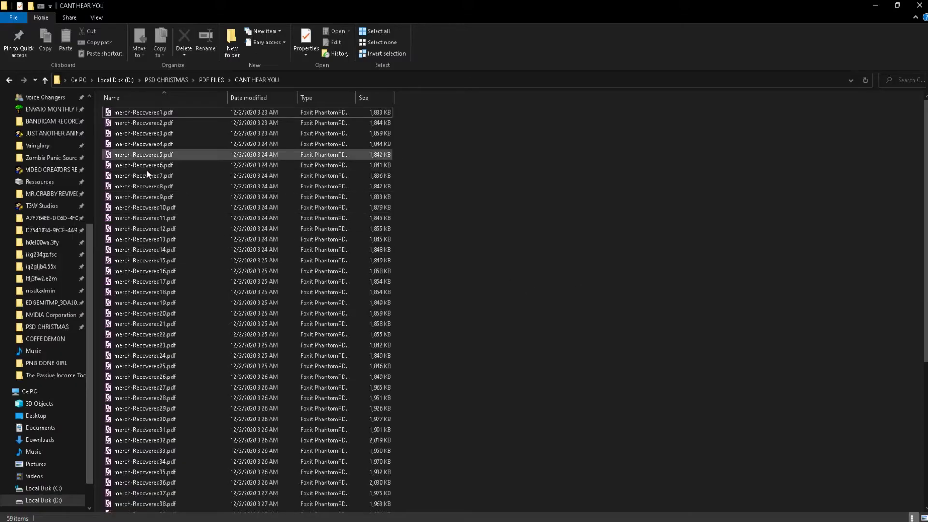
Step: Copy the paths of all 59 merch-Recovered PDFs and bring the layout spreadsheet back
key(ctrl+a)
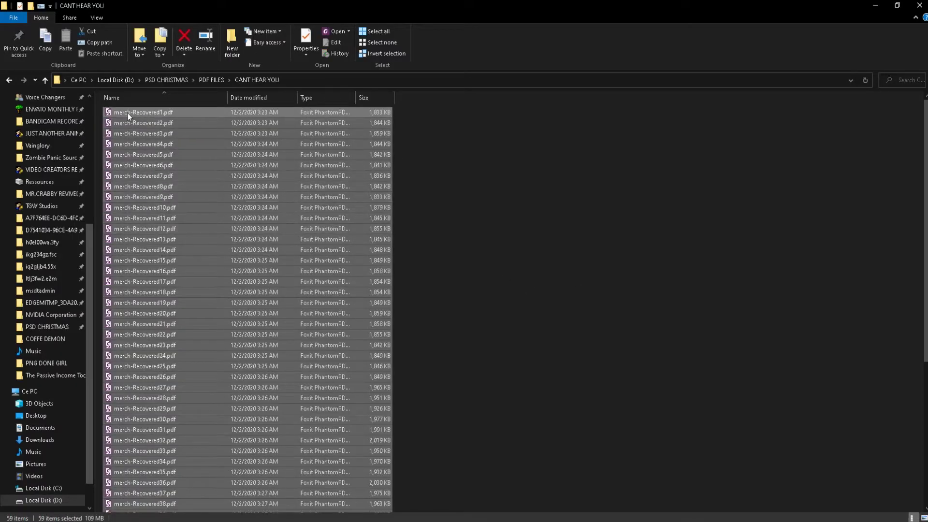
double_click(141, 114)
right_click(142, 114)
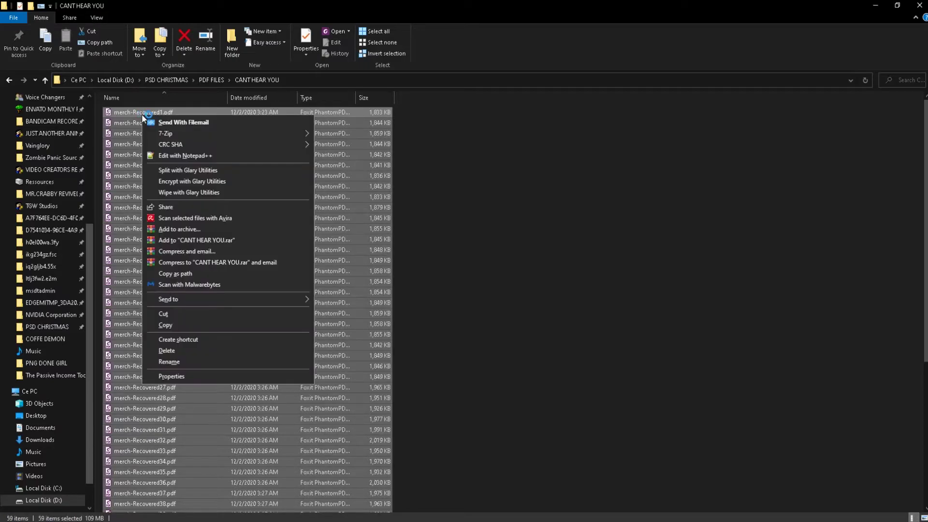
click(180, 273)
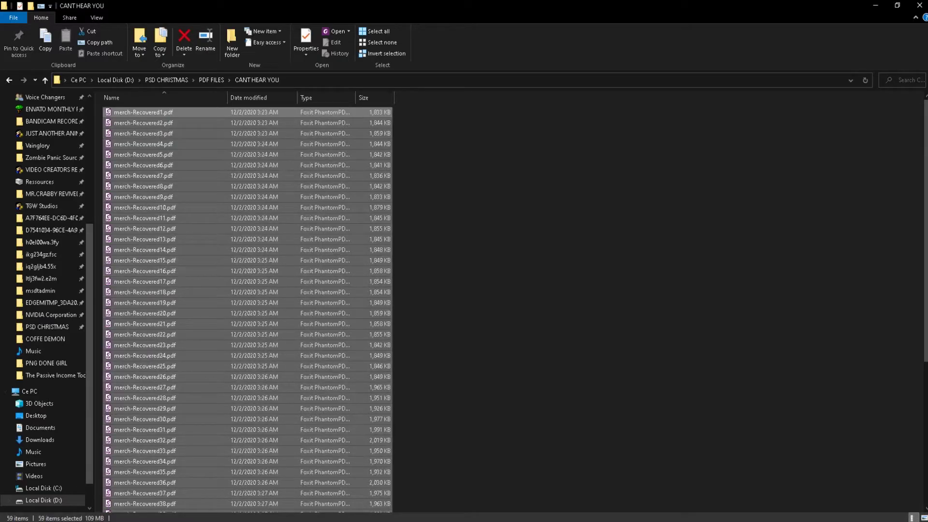
click(141, 497)
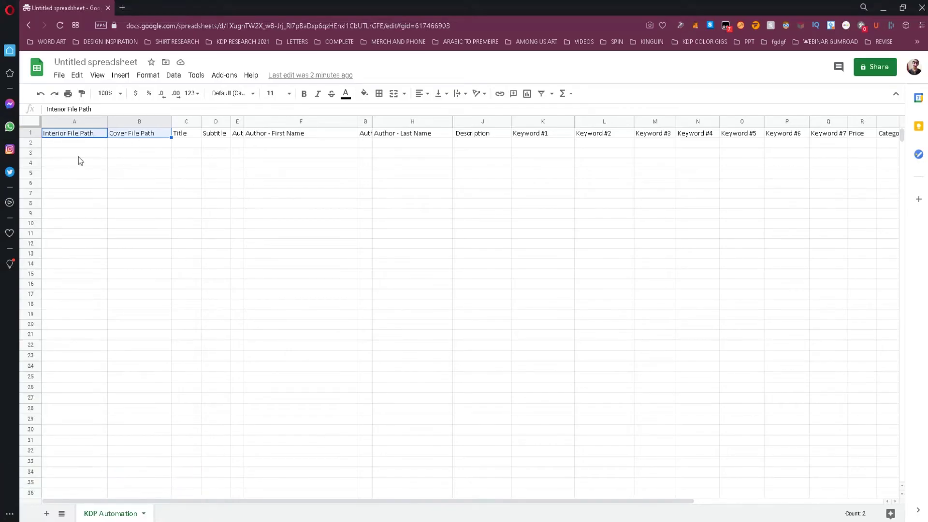
Step: Paste the copied PDF paths into column B from B2 and widen the column
click(127, 145)
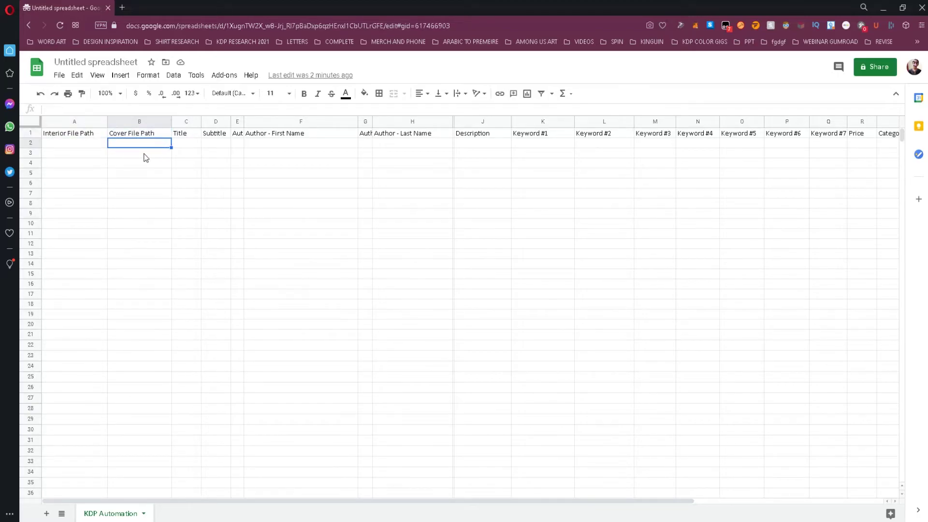
key(ctrl+v)
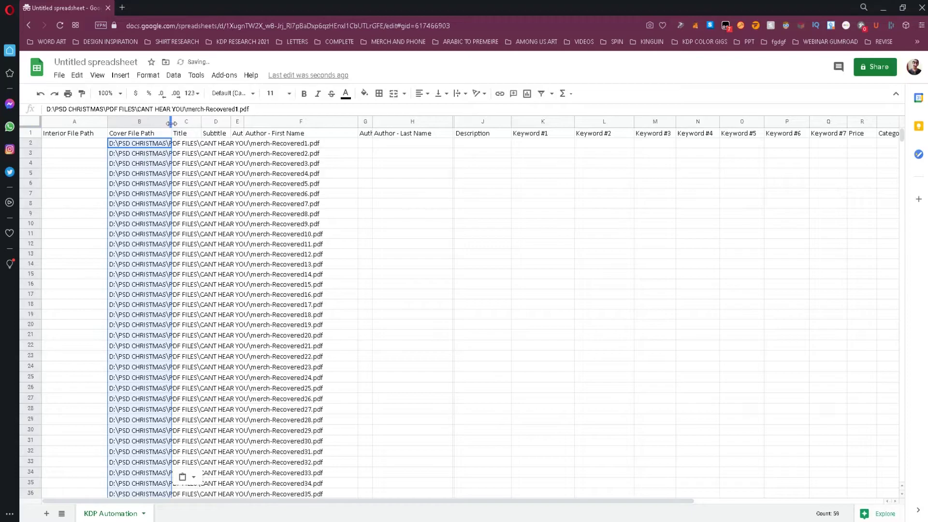
drag(172, 123, 341, 122)
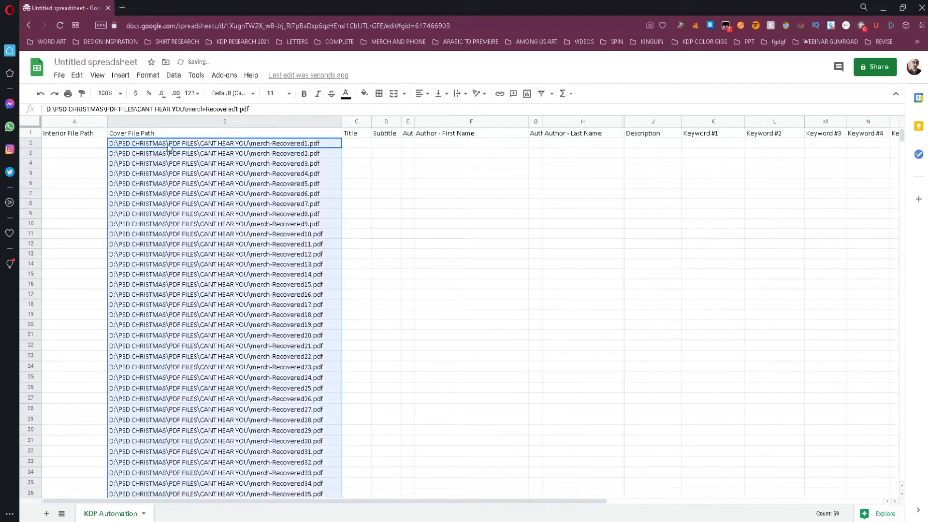
click(88, 225)
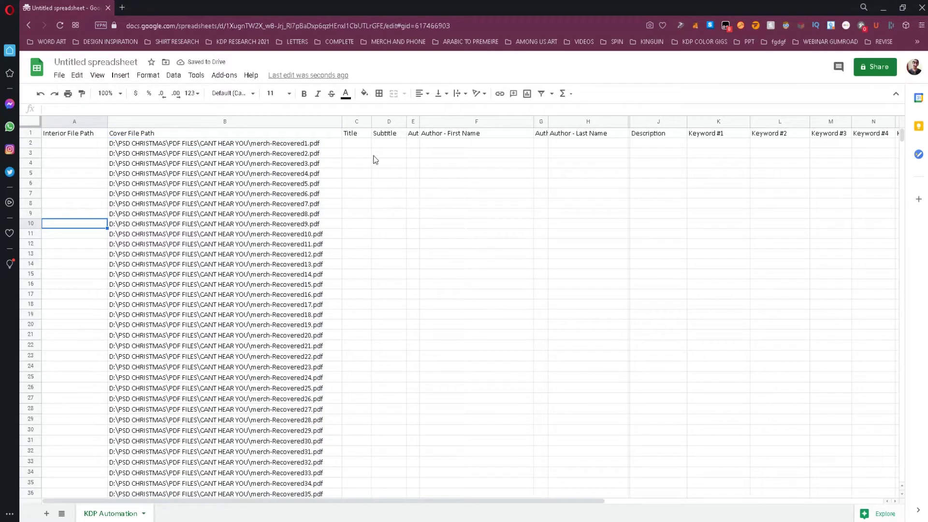
Step: Review the Title, Subtitle, Author and Description headers and select cell J2
click(356, 139)
click(383, 142)
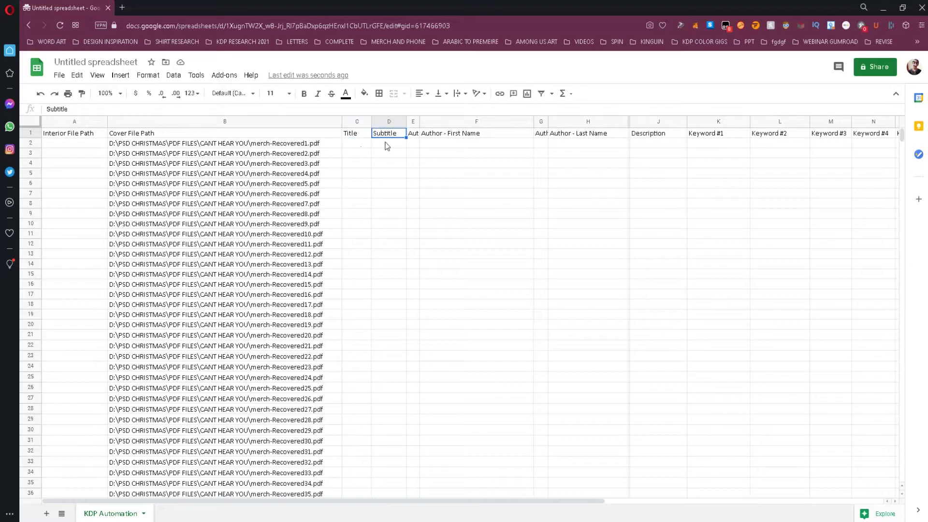
click(469, 136)
click(672, 137)
click(649, 145)
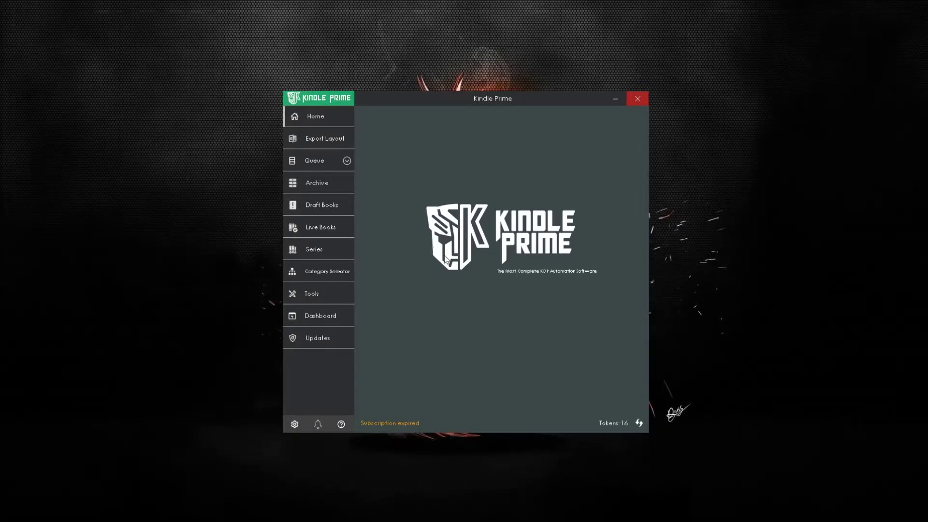
Step: Write 'write your description here' in the HTML Editor, switch to code view, and select the source
click(320, 290)
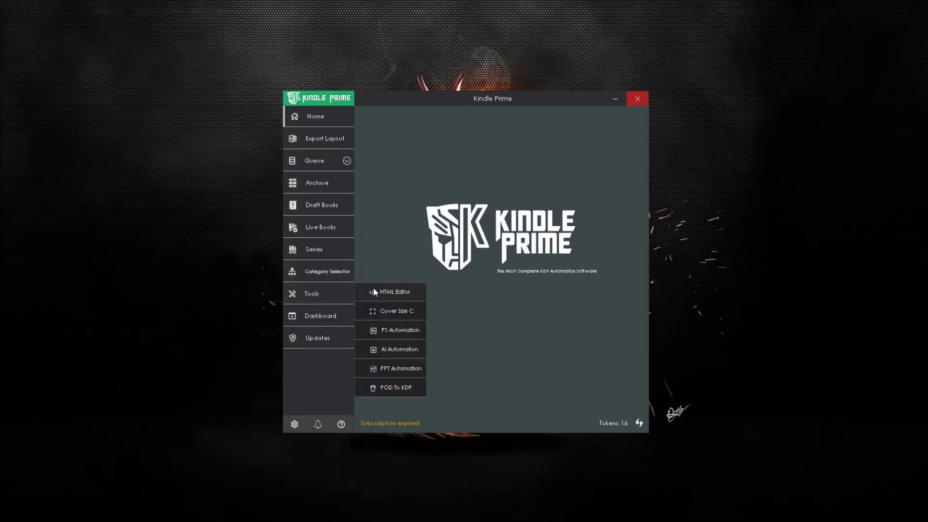
click(391, 293)
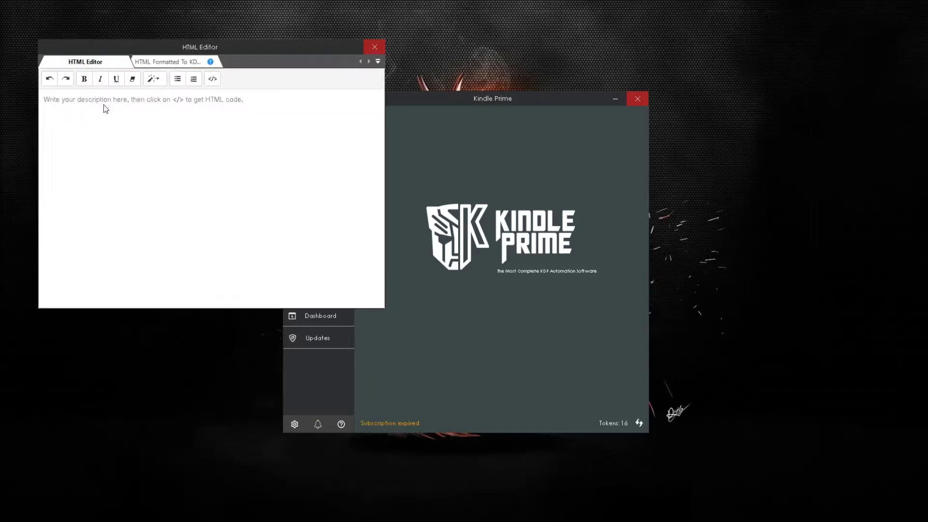
click(103, 105)
text(write you)
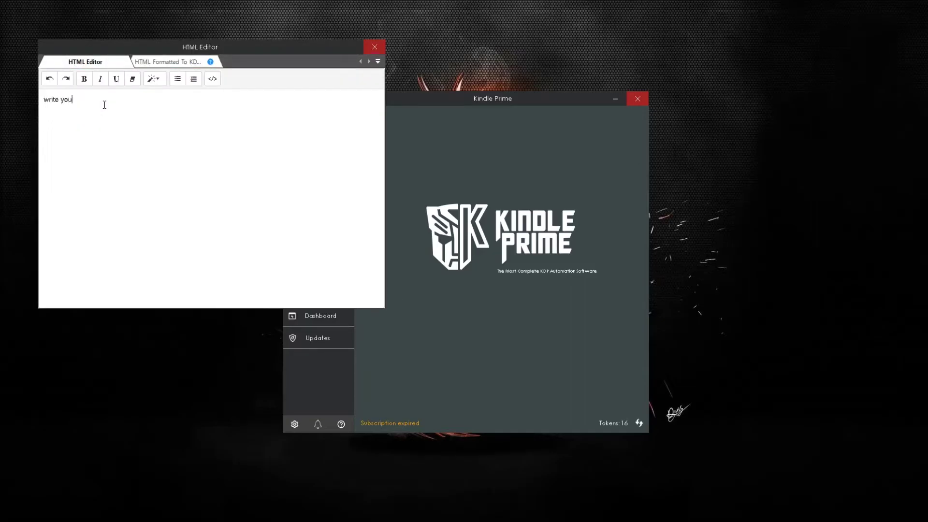
text(r descri)
text(ption  )
text(her)
text(e)
click(213, 79)
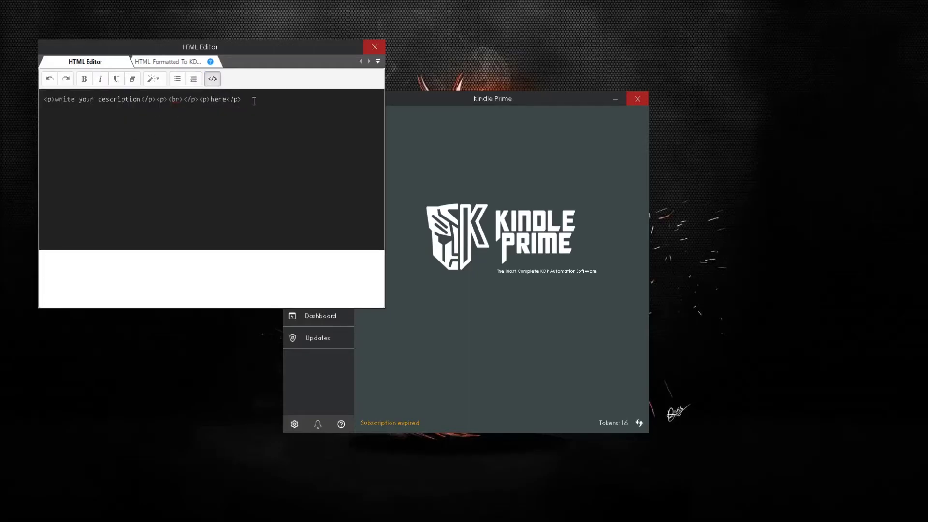
drag(253, 100, 32, 99)
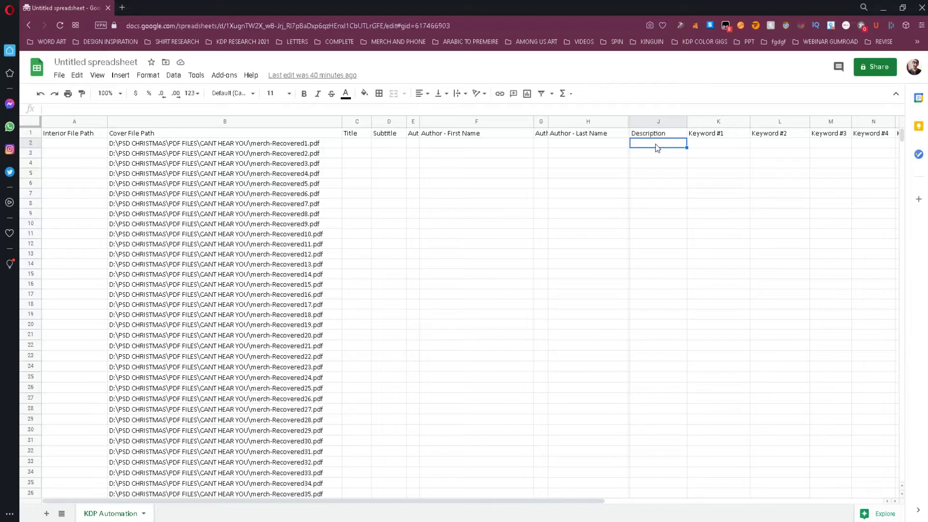
Step: Paste the HTML description into J2, then go through row 2's Keyword, Price and Category #1 cells
key(ctrl+v)
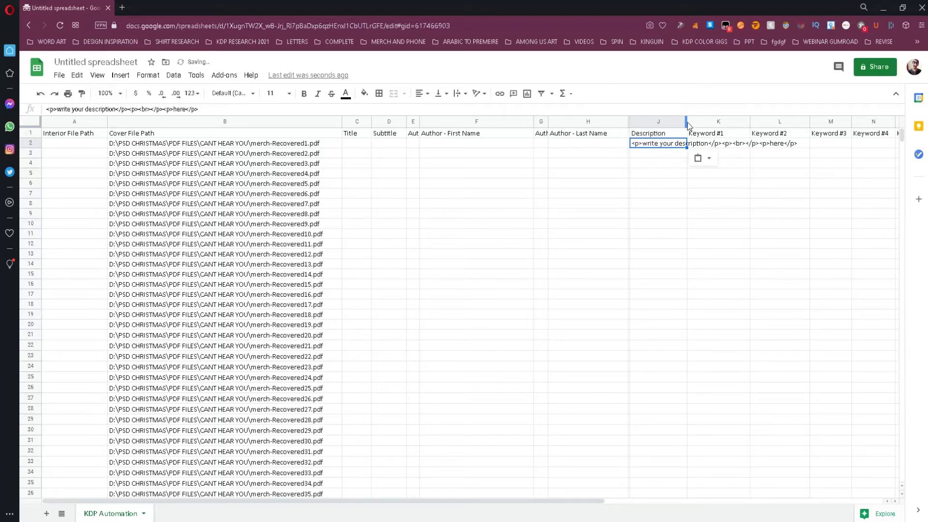
drag(687, 127, 804, 127)
click(527, 147)
click(557, 147)
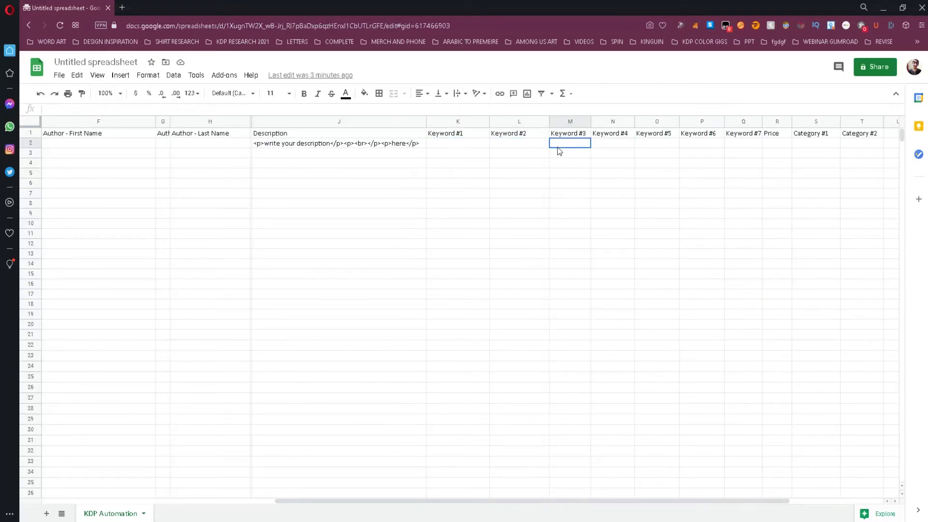
click(617, 149)
click(660, 148)
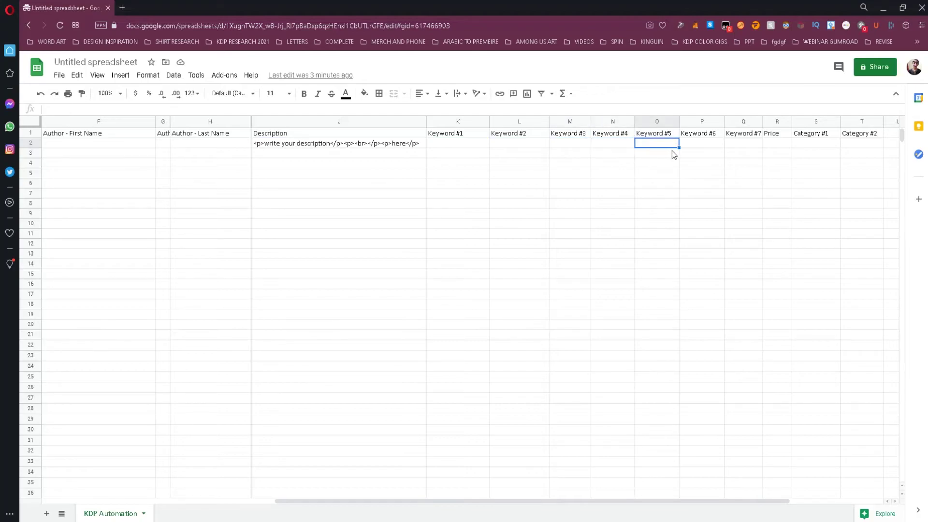
click(689, 149)
click(731, 146)
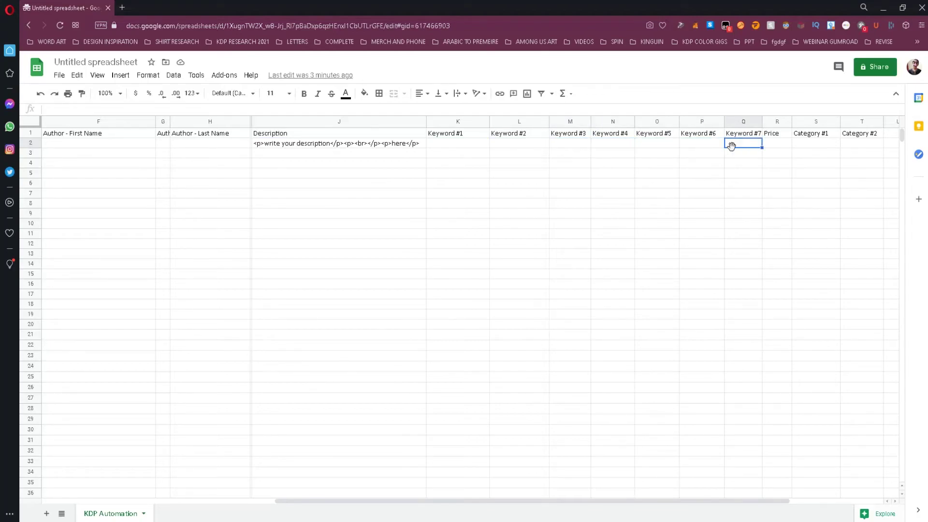
click(773, 148)
click(820, 145)
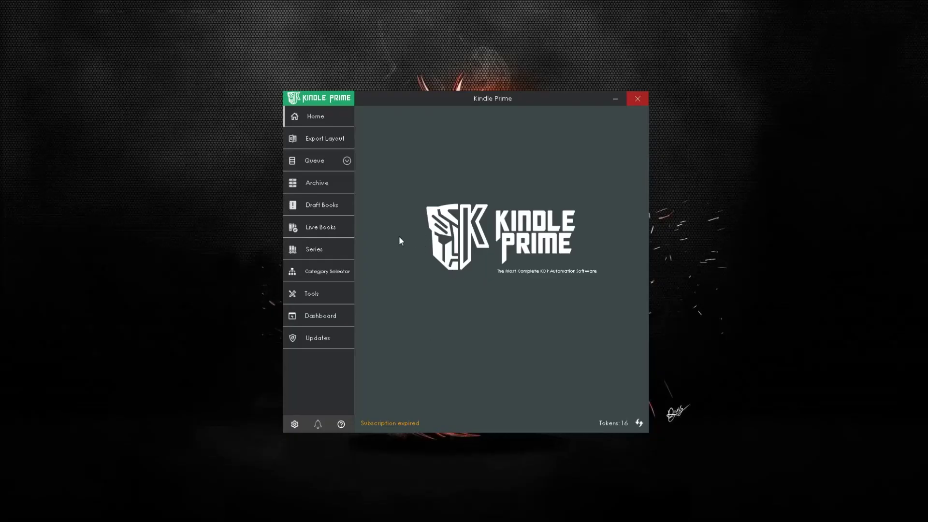
Step: Search the Category Selector for 'journal' and pick Literary Collections > Diaries & Journals
click(311, 274)
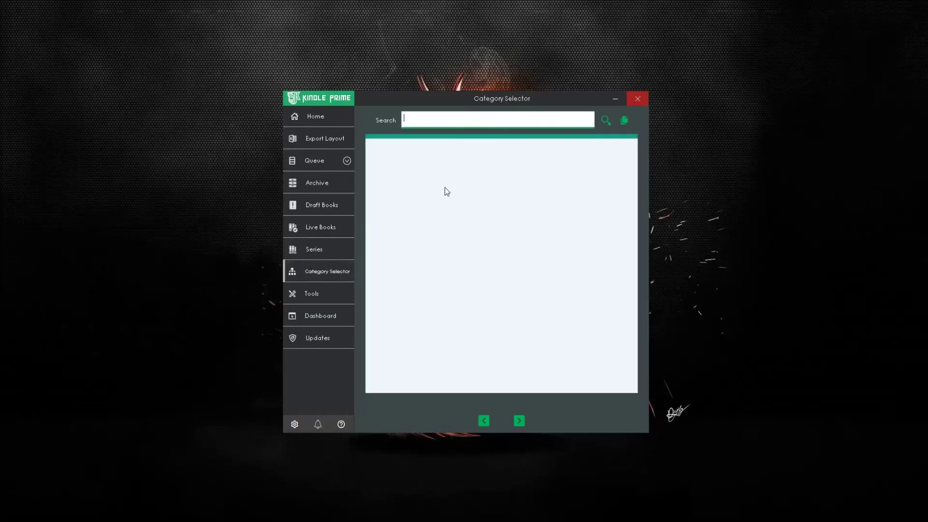
text(jou)
text(rnal)
key(Return)
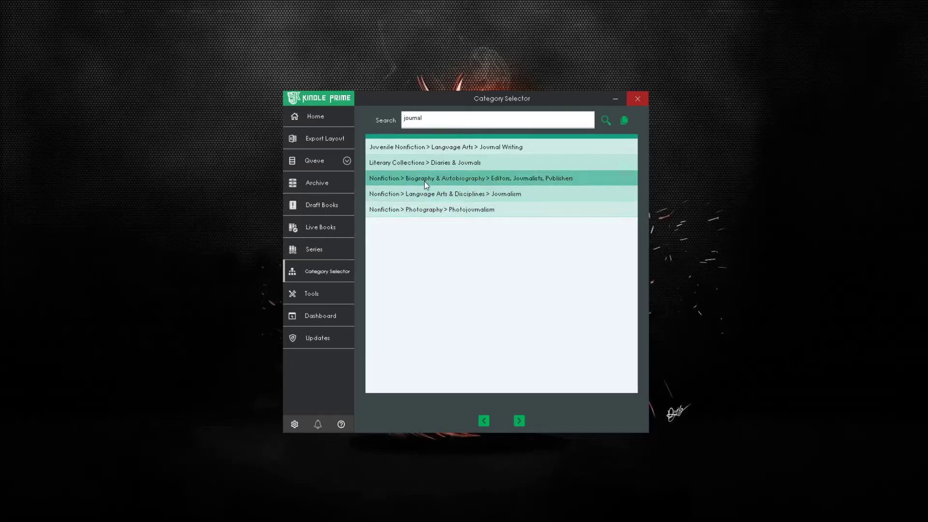
click(422, 163)
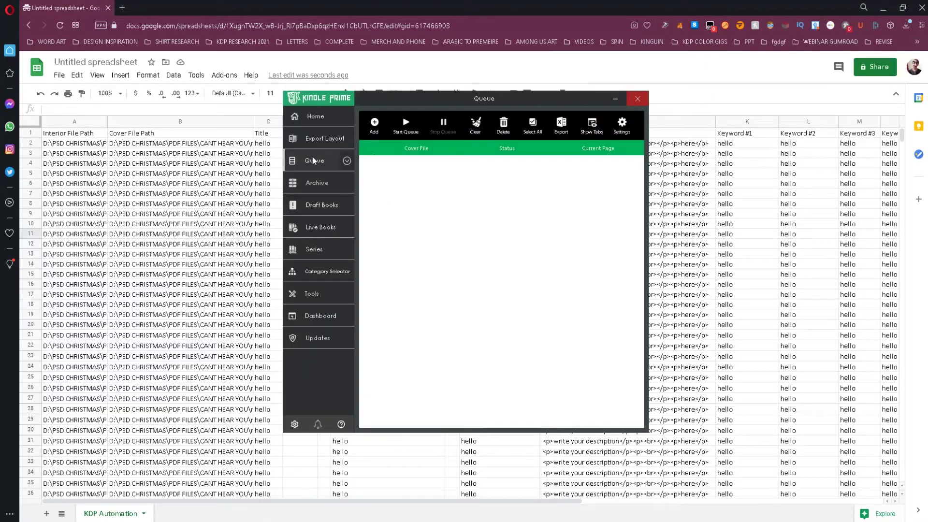
Step: Import TEST.xlsx from the Desktop into the Queue
click(374, 123)
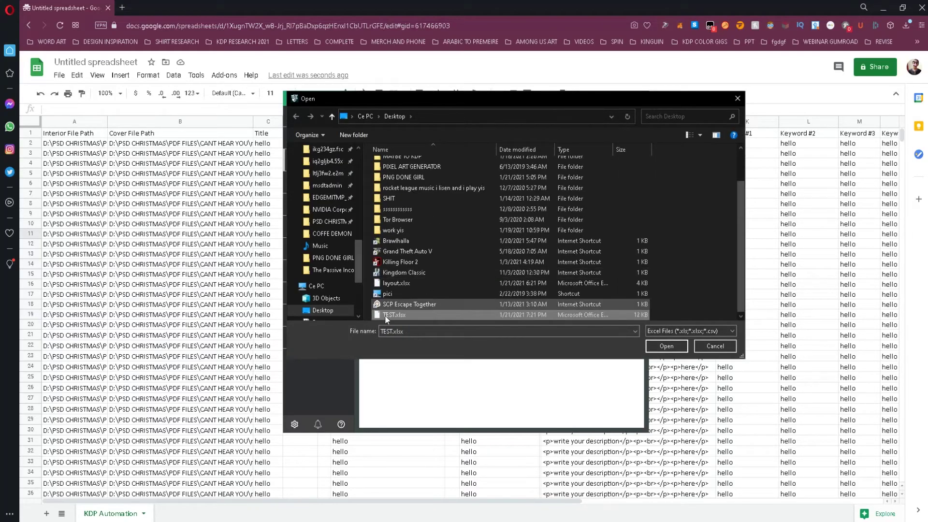
click(665, 346)
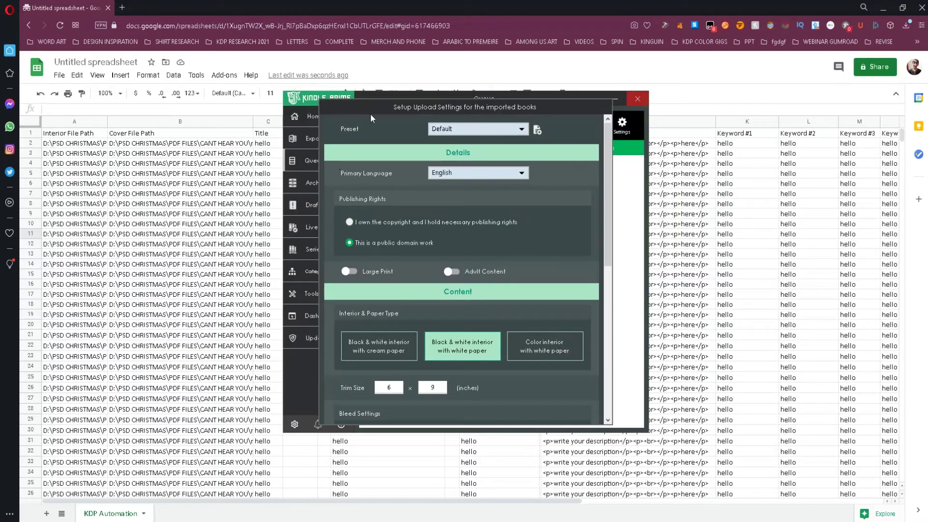
Step: Mark the imported books as copyright-owned and confirm the upload settings
click(349, 222)
scroll(413, 225, down, 1)
scroll(414, 226, down, 3)
scroll(414, 226, down, 1)
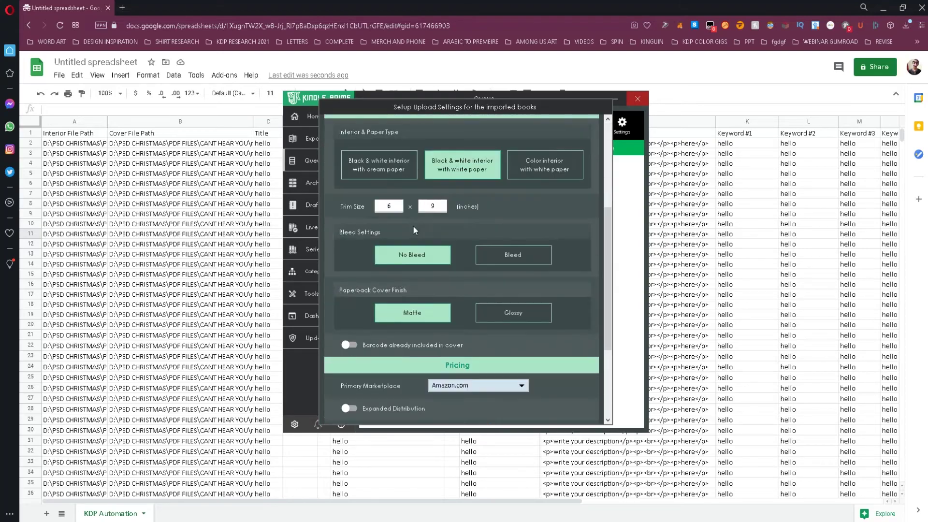
scroll(344, 294, down, 2)
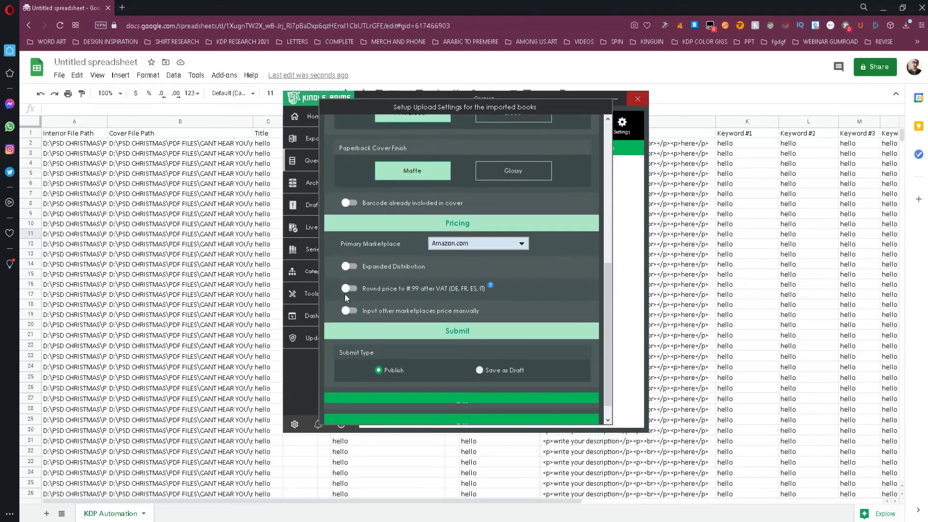
click(462, 406)
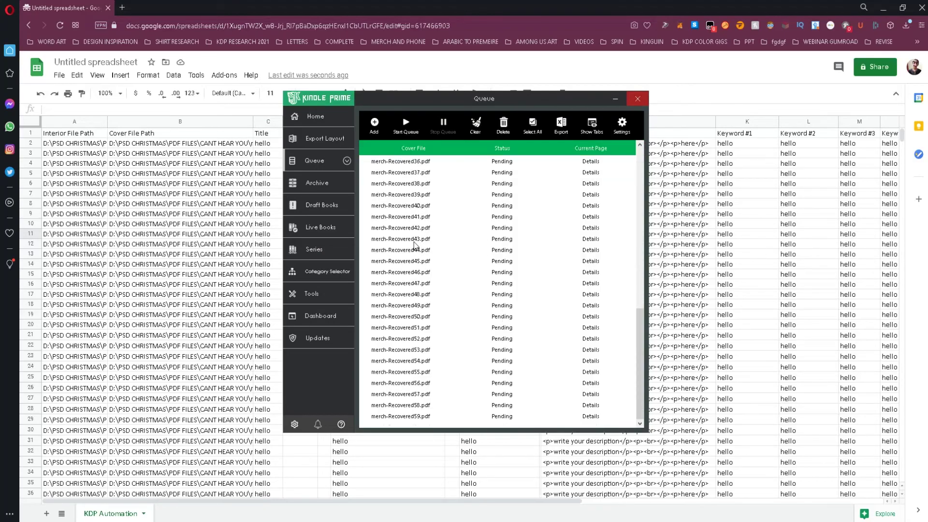
scroll(409, 251, up, 2)
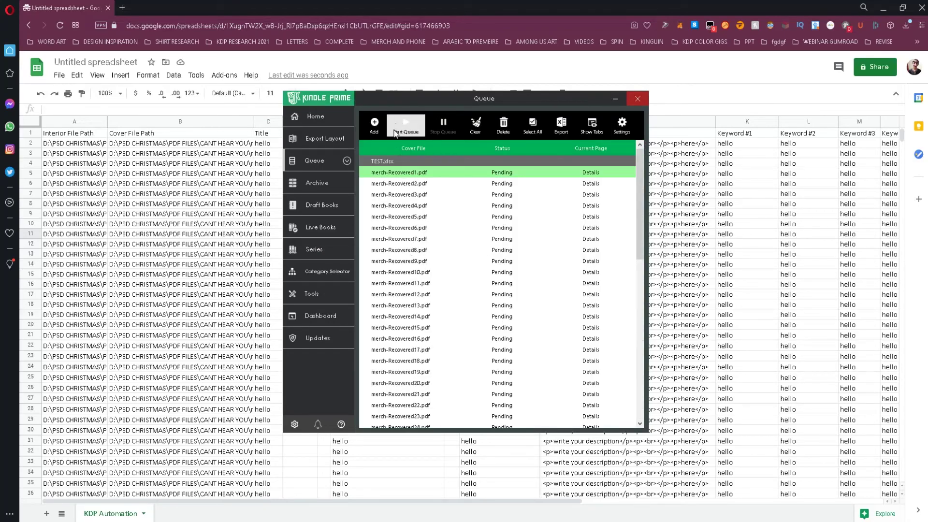